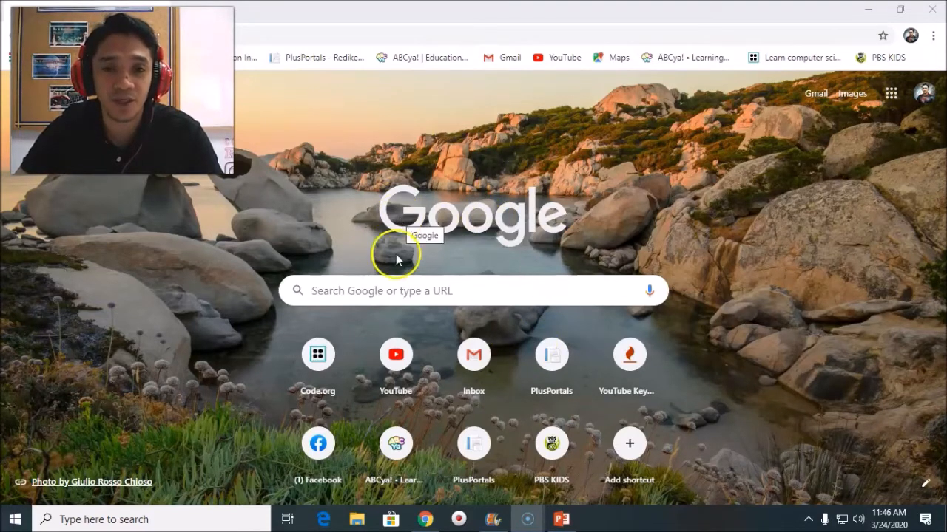
# Reach the Code.org sign-in page and start entering the class section code.
pyautogui.click(318, 357)
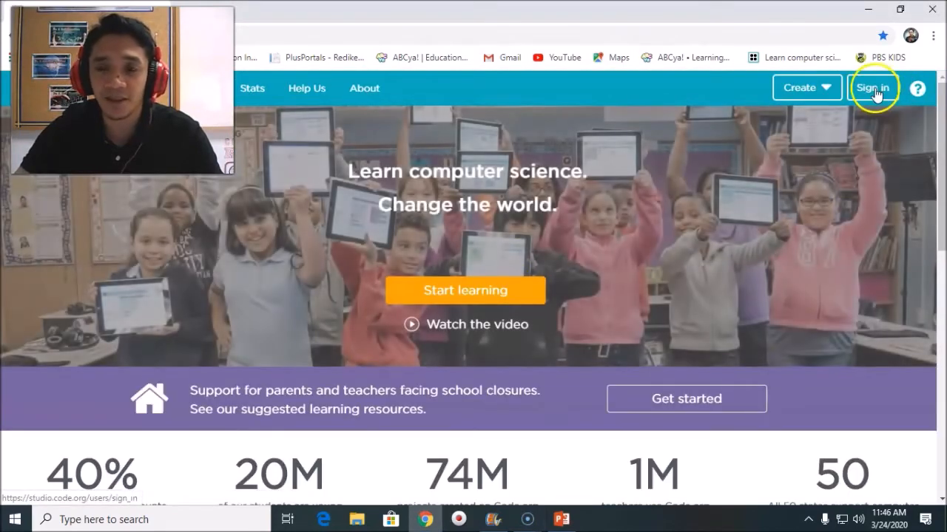
pyautogui.click(875, 92)
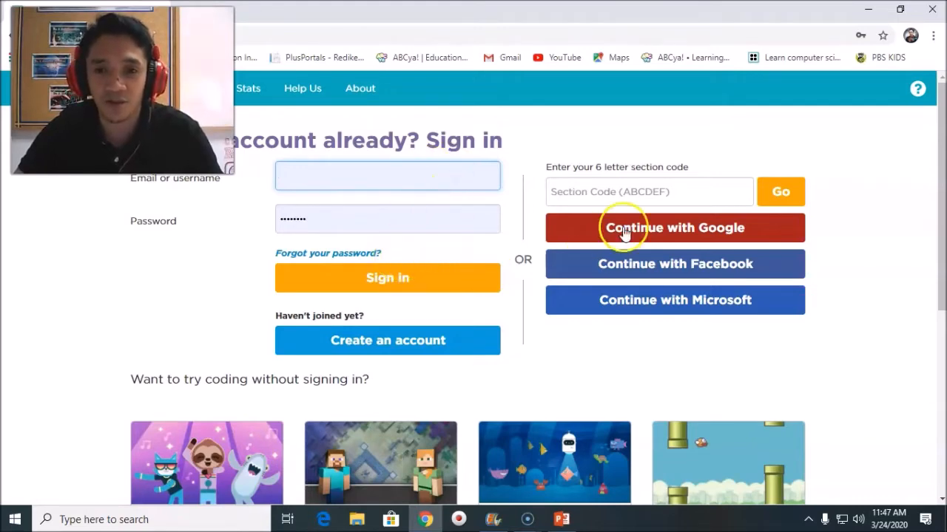
pyautogui.click(585, 190)
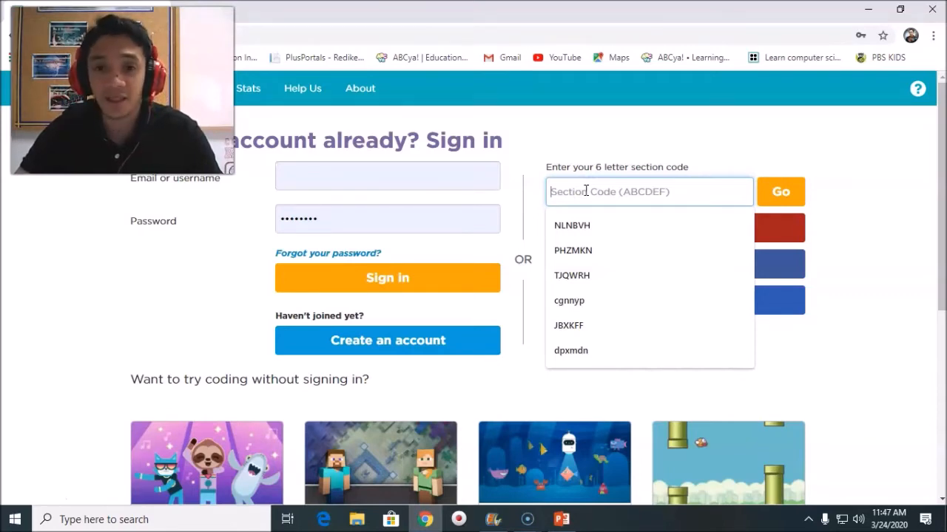
# Submit the saved section code dpxmdn to find the Grade 4D class.
pyautogui.click(573, 352)
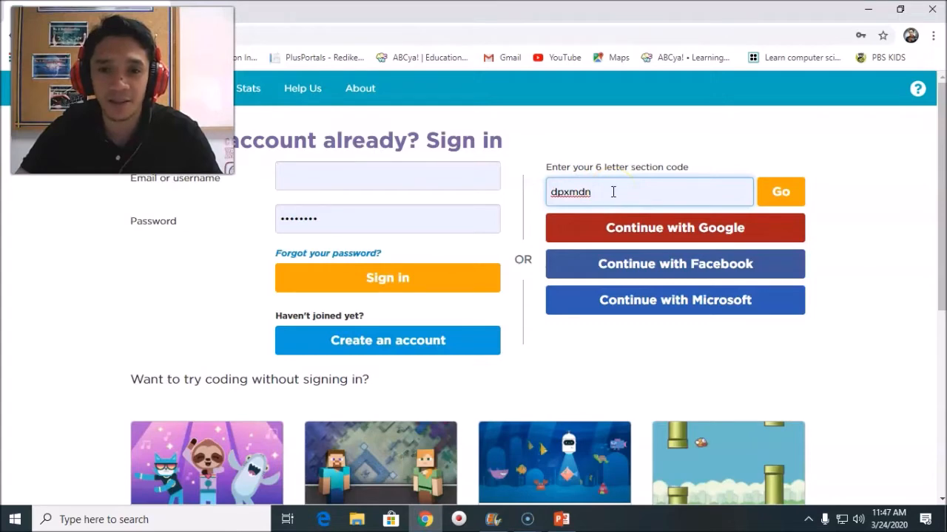
pyautogui.click(782, 190)
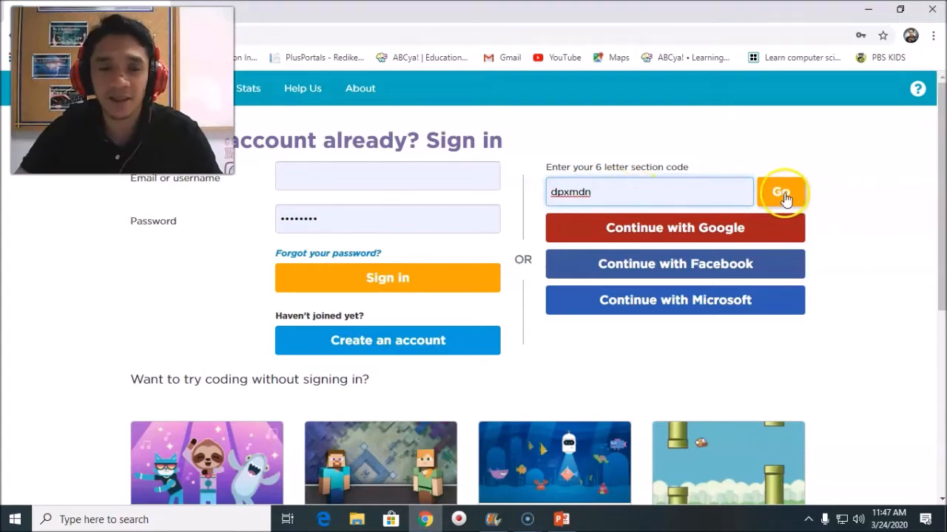
pyautogui.click(656, 183)
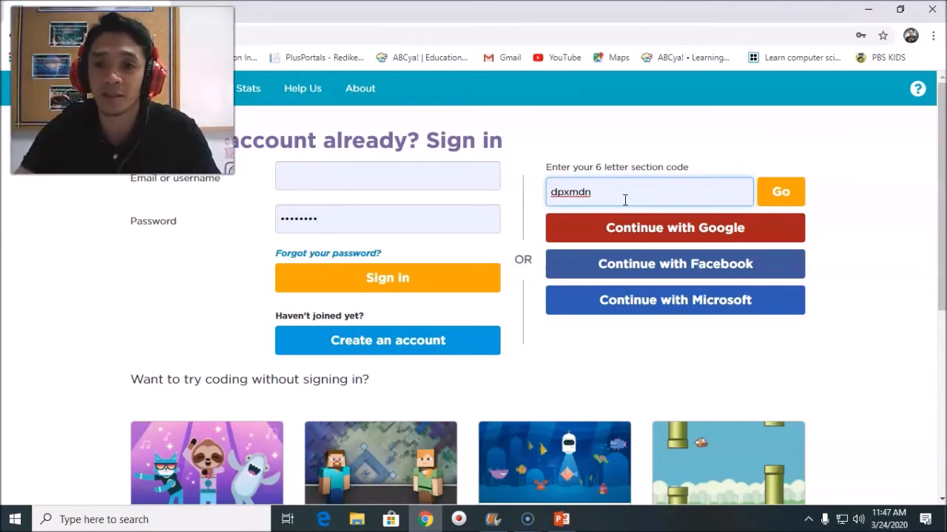
pyautogui.click(790, 196)
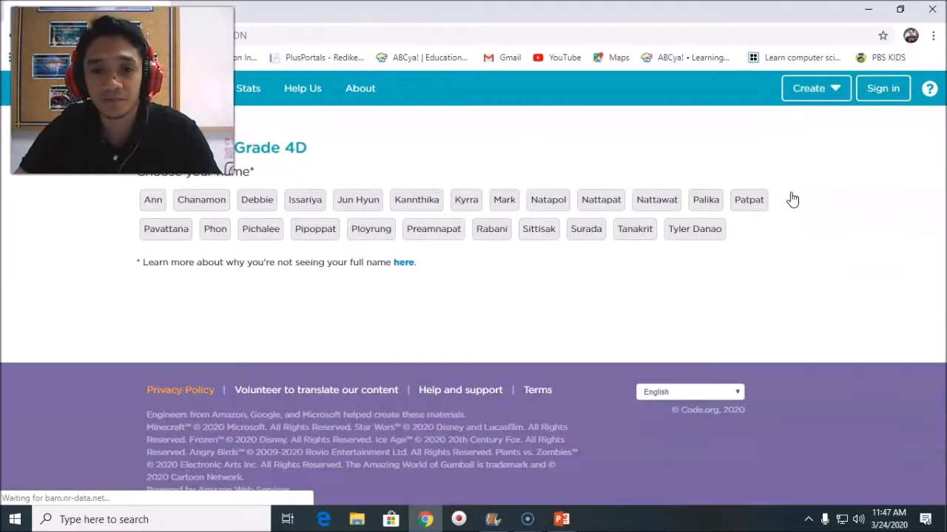
# Choose the student's name, enter the secret words and sign in.
pyautogui.click(259, 206)
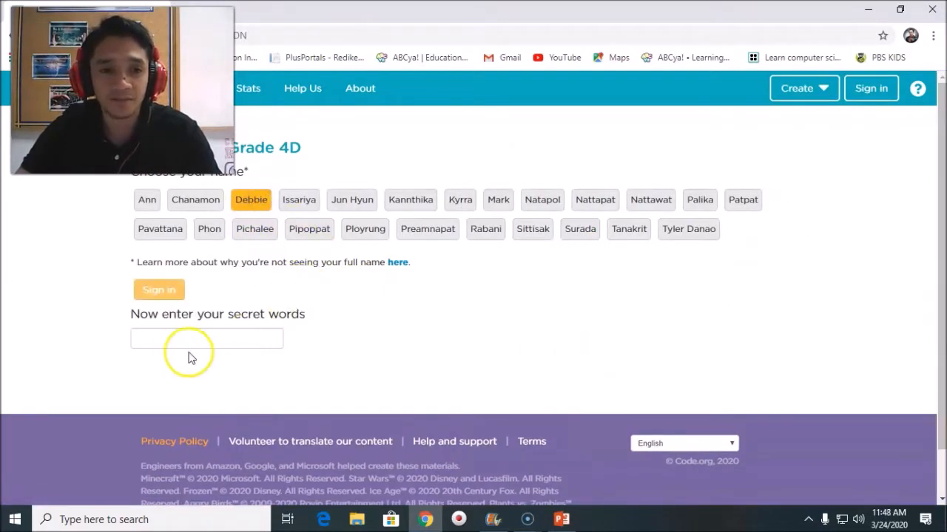
pyautogui.click(176, 340)
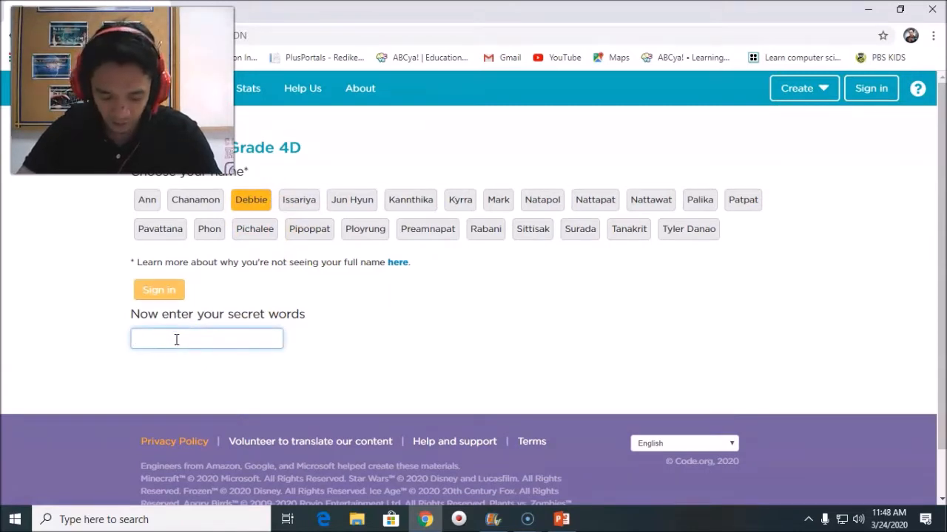
pyautogui.write('wal')
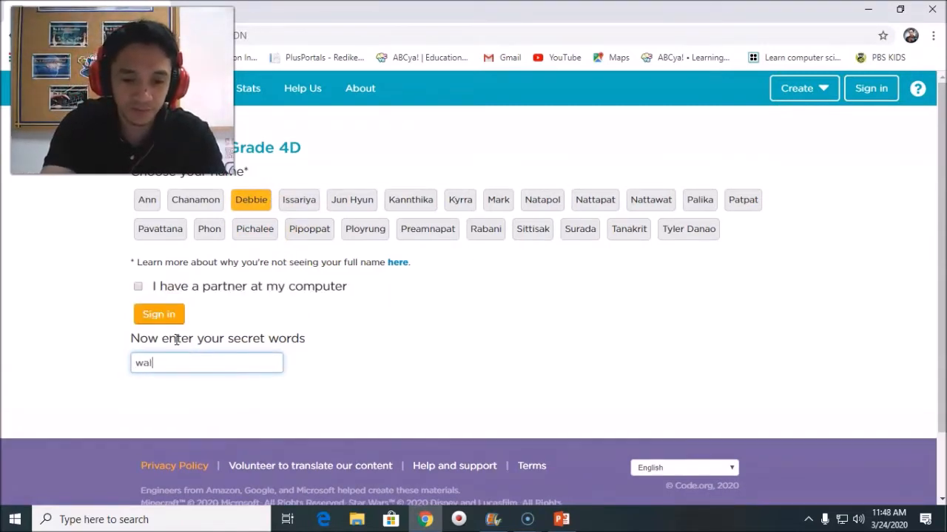
pyautogui.write('ked ')
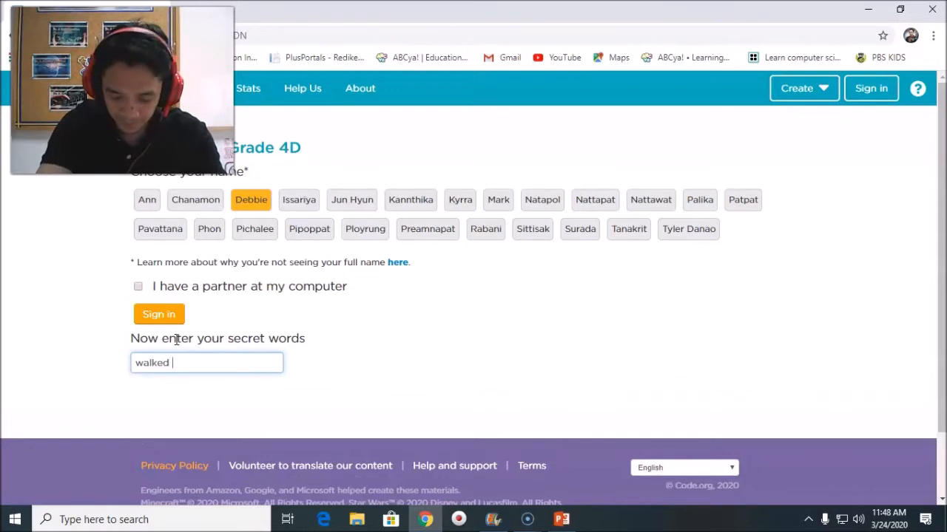
pyautogui.write('each')
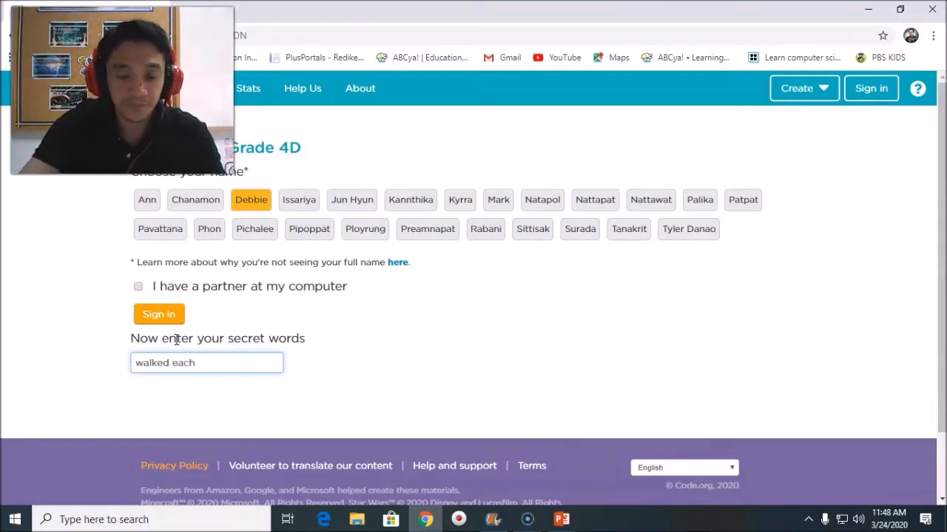
pyautogui.click(168, 334)
pyautogui.click(170, 315)
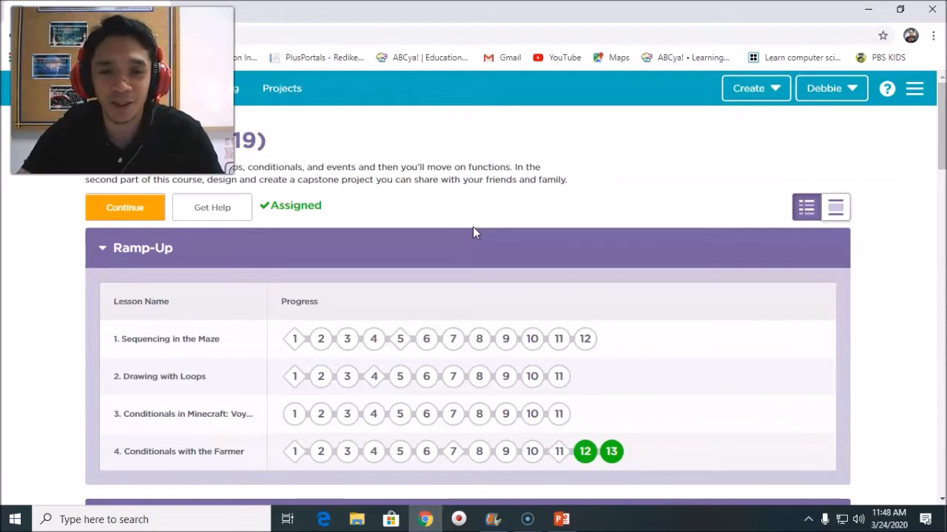
pyautogui.click(471, 225)
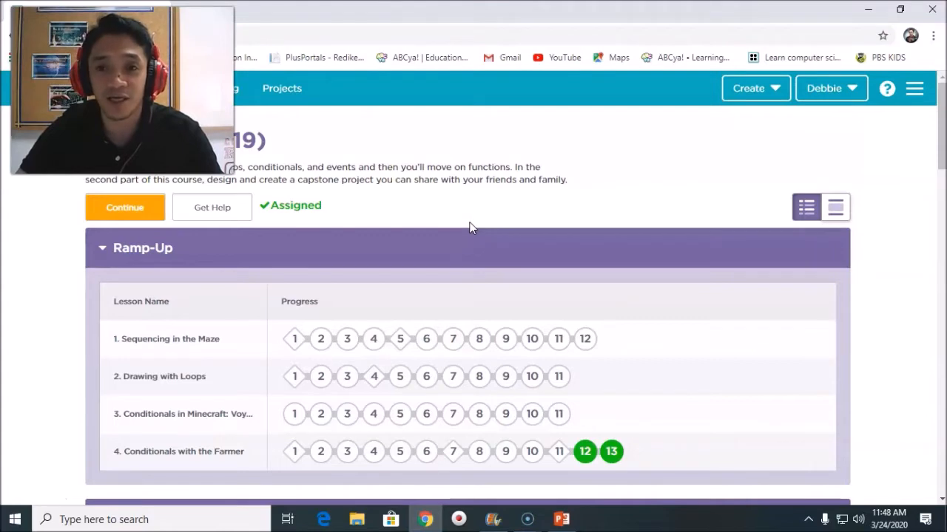
pyautogui.click(649, 259)
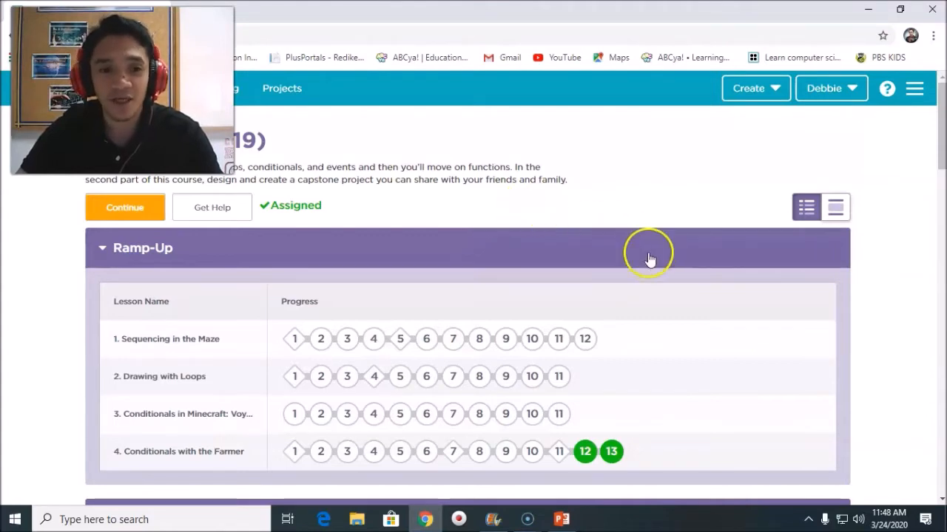
pyautogui.scroll(-1, 649, 259)
pyautogui.scroll(-1, 651, 273)
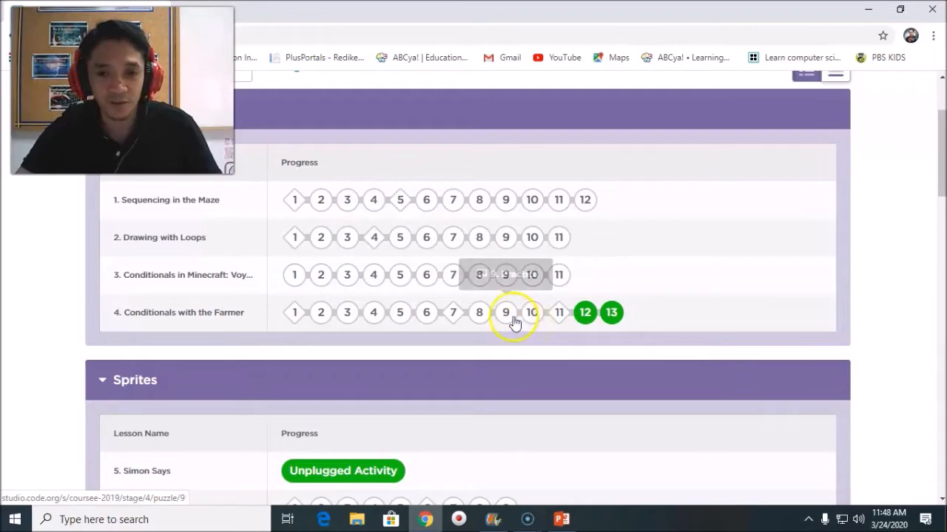
# Load practice puzzle 9 of Lesson 4 and dismiss its instructions.
pyautogui.click(507, 315)
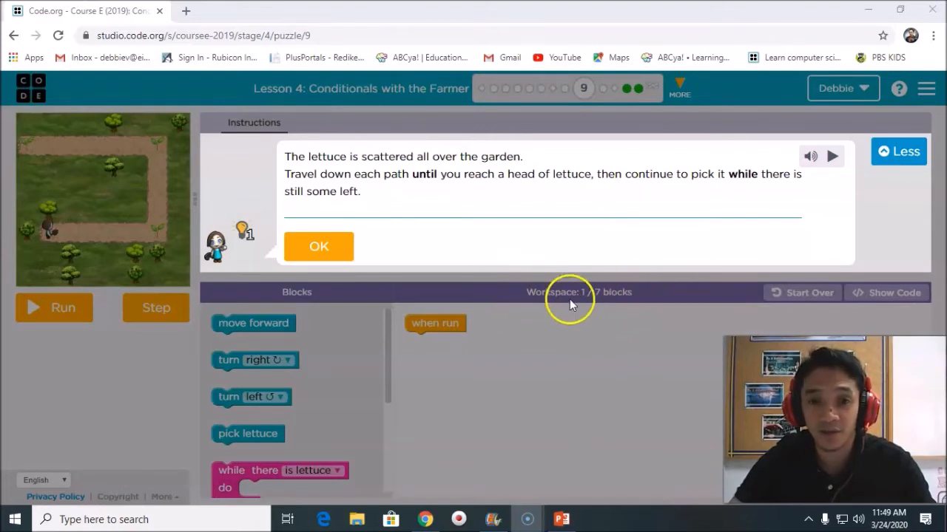
pyautogui.click(334, 249)
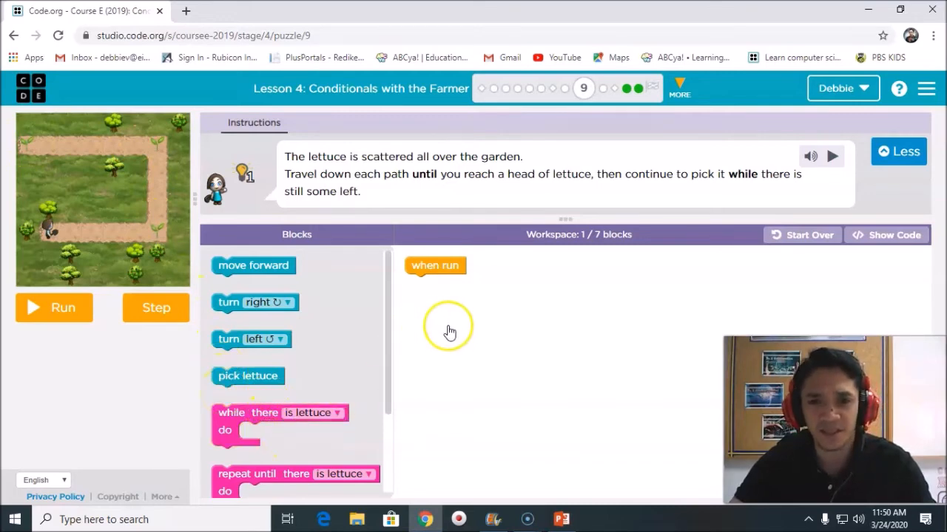
pyautogui.scroll(-2, 349, 382)
# Start with a repeat-3 loop under when run and nest a repeat-until-lettuce loop inside it.
pyautogui.click(230, 475)
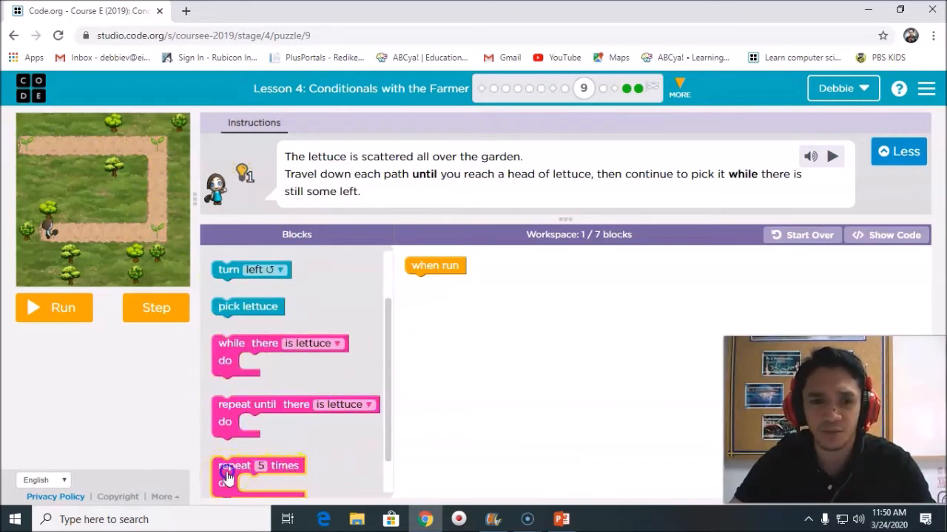
pyautogui.moveTo(228, 477); pyautogui.dragTo(416, 289)
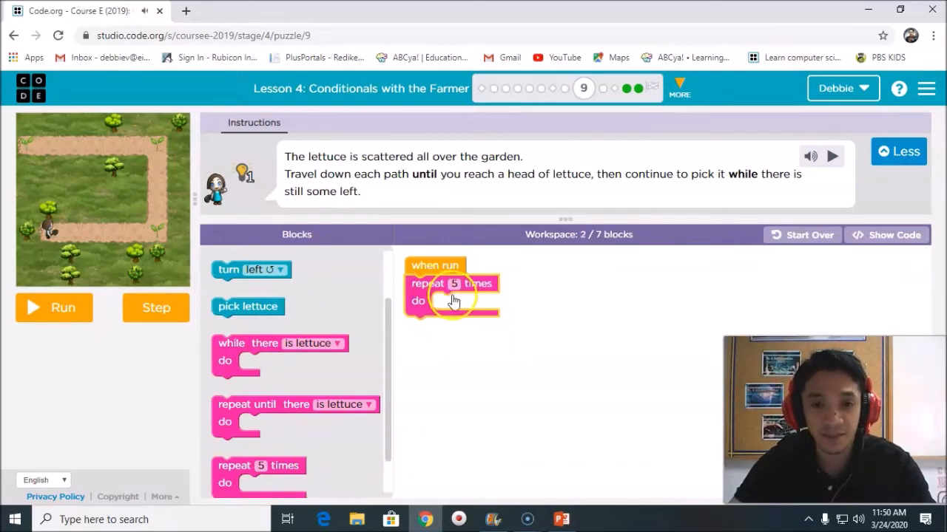
pyautogui.click(455, 284)
pyautogui.write('3')
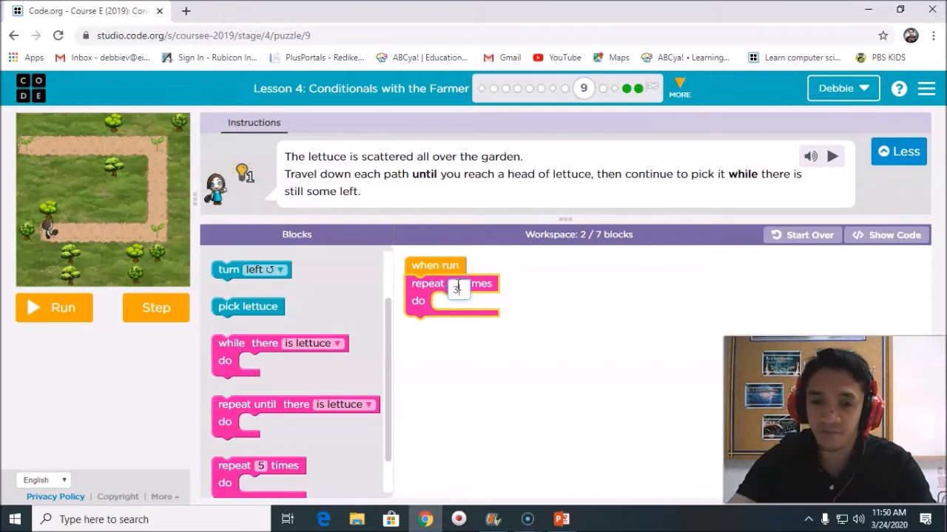
pyautogui.click(567, 318)
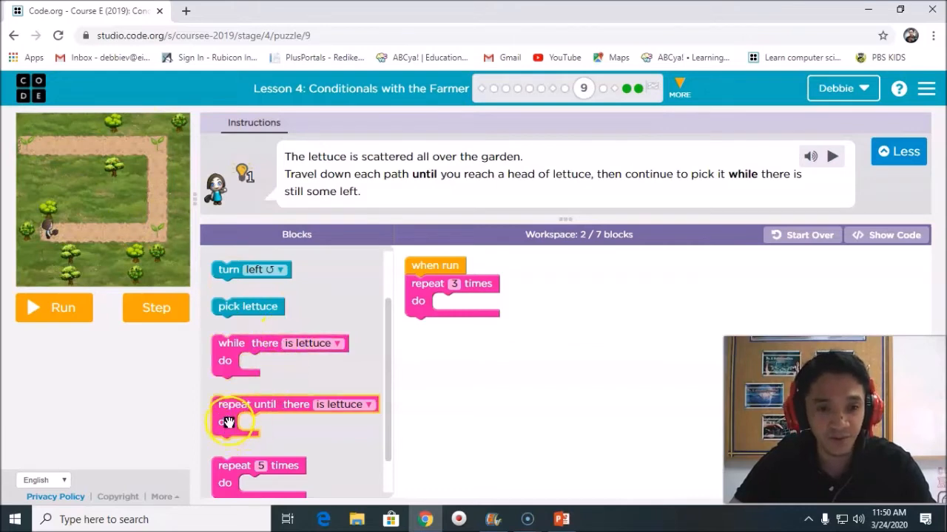
pyautogui.moveTo(236, 418)
pyautogui.mouseDown()
pyautogui.moveTo(449, 316)
pyautogui.moveTo(459, 332)
pyautogui.mouseUp()
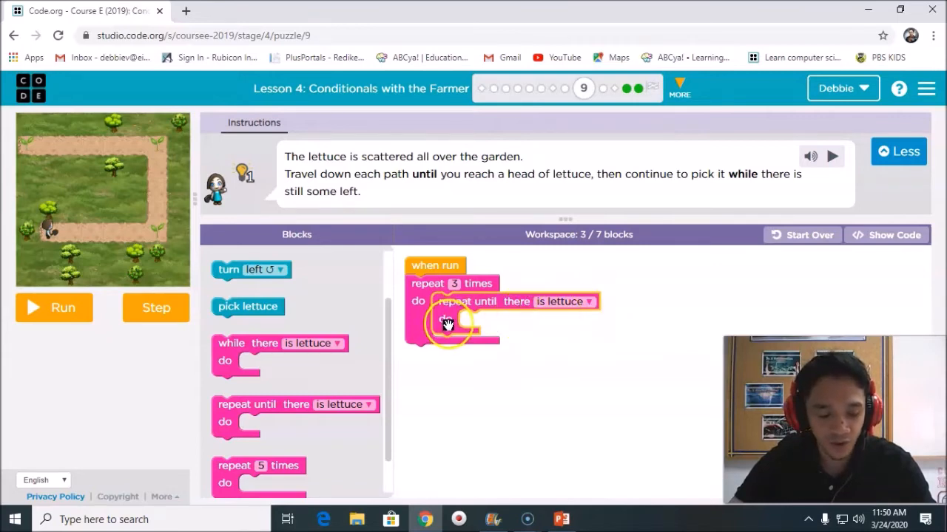
pyautogui.scroll(2, 244, 288)
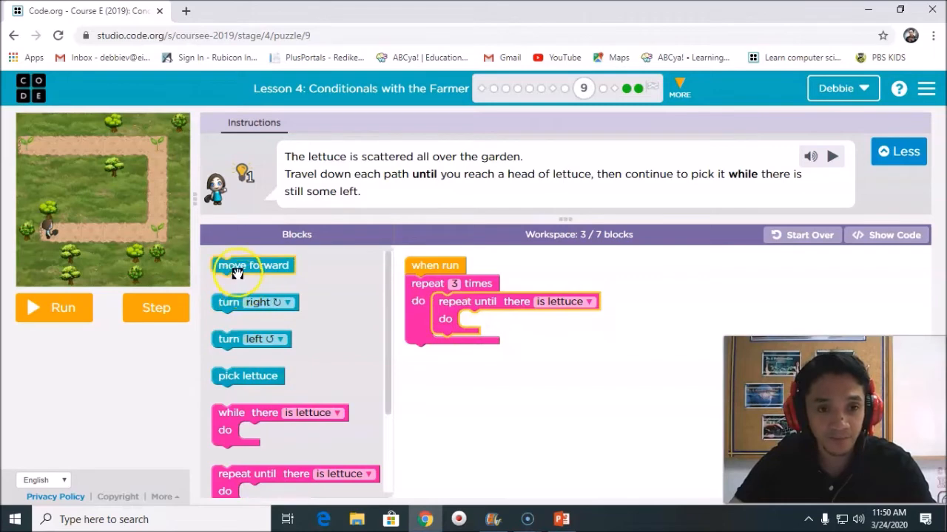
pyautogui.moveTo(237, 266); pyautogui.dragTo(467, 325)
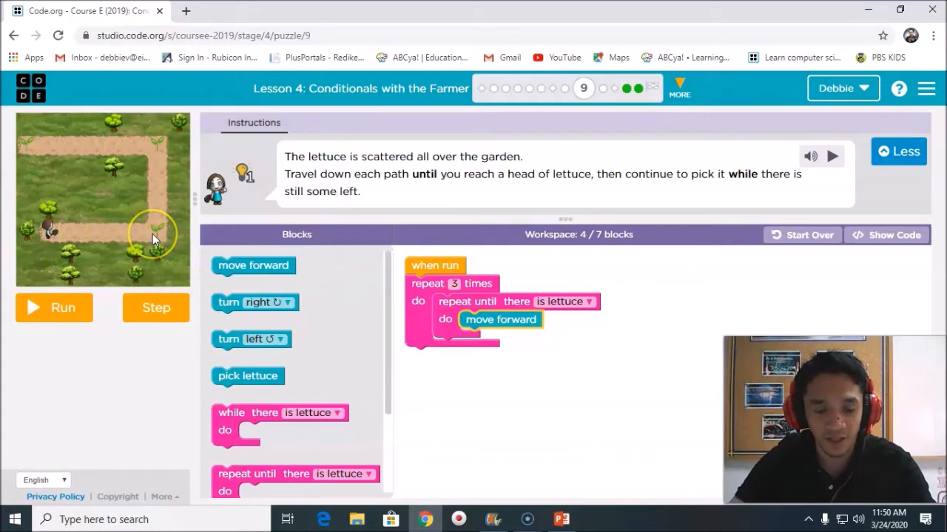
# Add a while-lettuce loop that picks lettuce, then a right turn, and test the program.
pyautogui.click(228, 486)
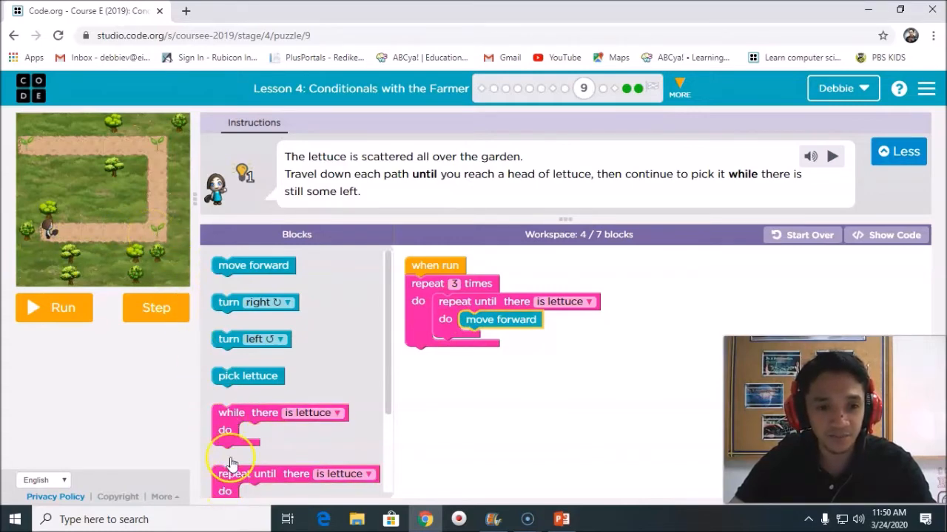
pyautogui.moveTo(229, 426)
pyautogui.mouseDown()
pyautogui.moveTo(449, 385)
pyautogui.moveTo(449, 357)
pyautogui.mouseUp()
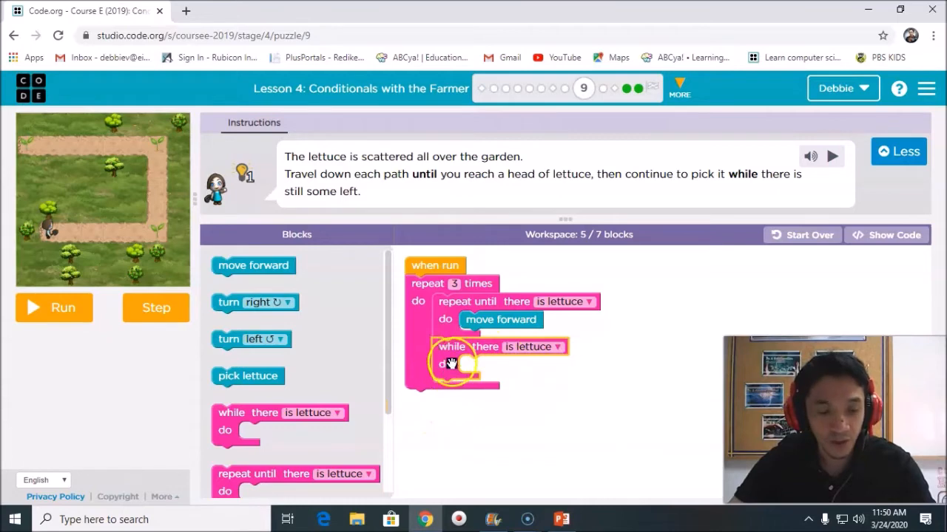
pyautogui.moveTo(236, 376)
pyautogui.mouseDown()
pyautogui.moveTo(525, 381)
pyautogui.moveTo(488, 363)
pyautogui.mouseUp()
pyautogui.click(467, 415)
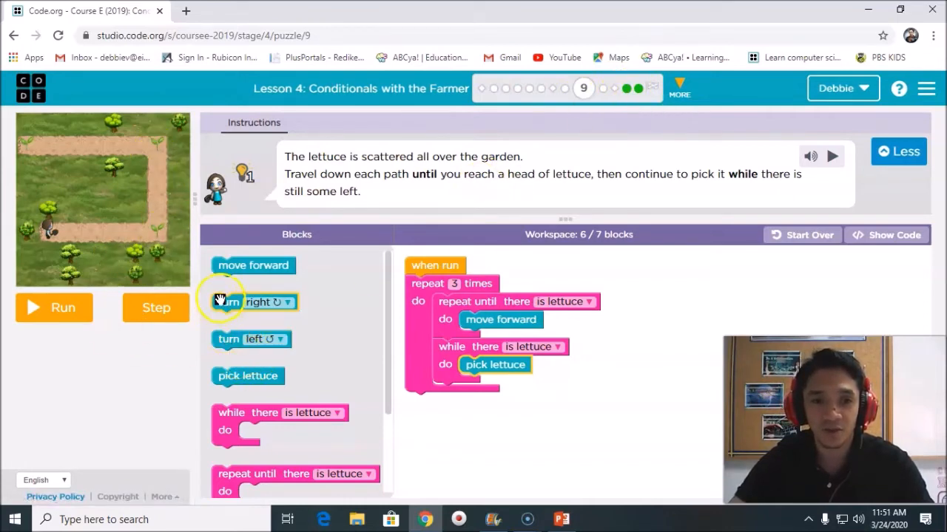
pyautogui.moveTo(255, 303)
pyautogui.mouseDown()
pyautogui.moveTo(271, 329)
pyautogui.moveTo(481, 405)
pyautogui.mouseUp()
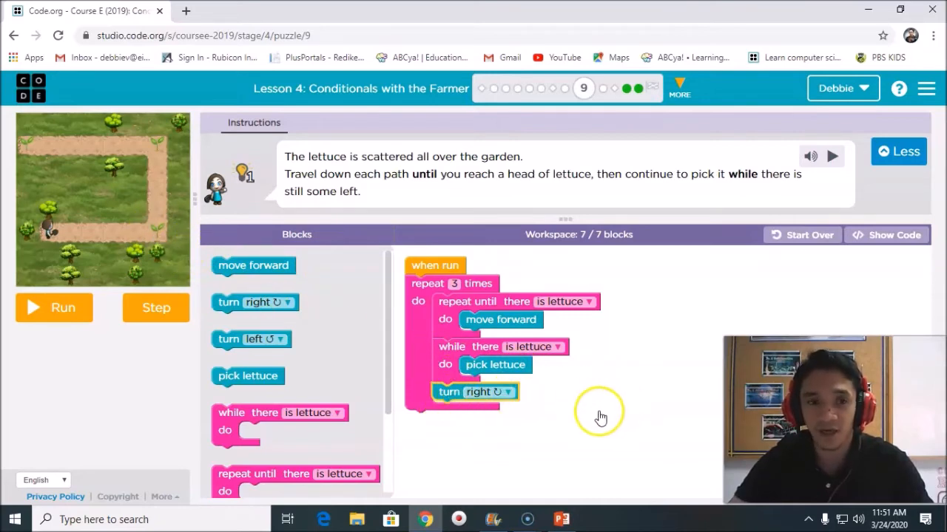
pyautogui.click(50, 309)
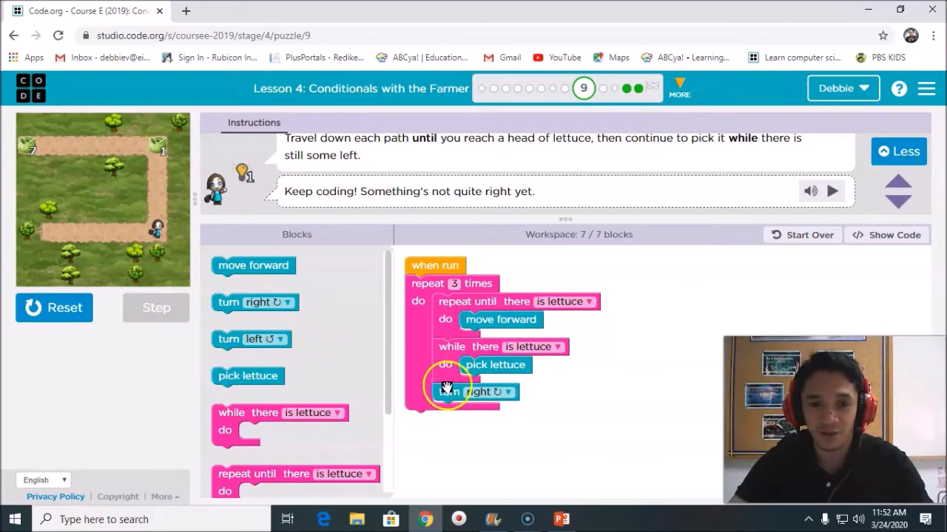
# Change the final turn block from right to left.
pyautogui.click(508, 393)
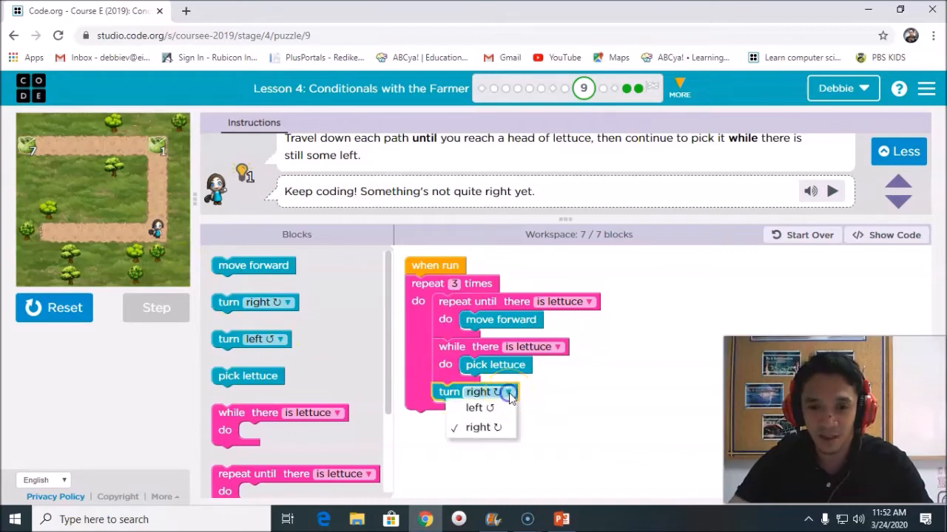
pyautogui.click(501, 411)
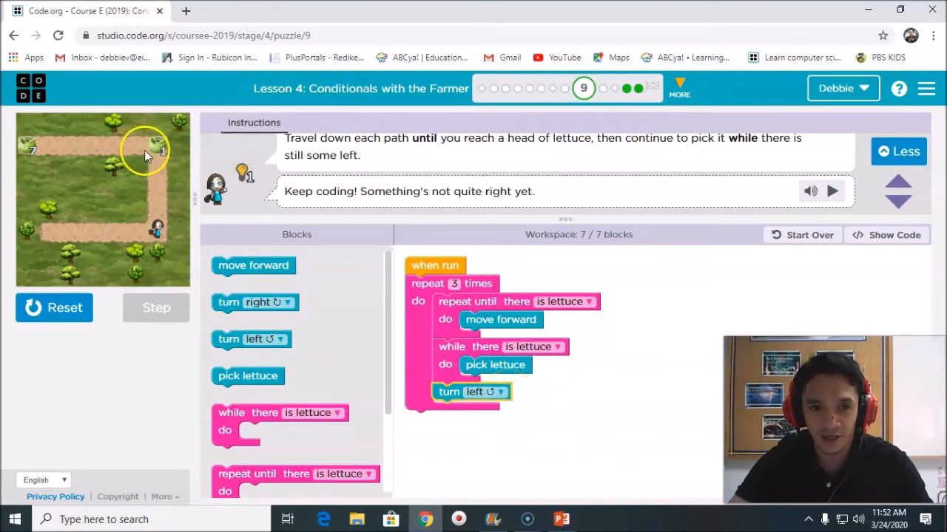
# Reset and run the corrected program, then close puzzle 9's congratulations message.
pyautogui.click(65, 308)
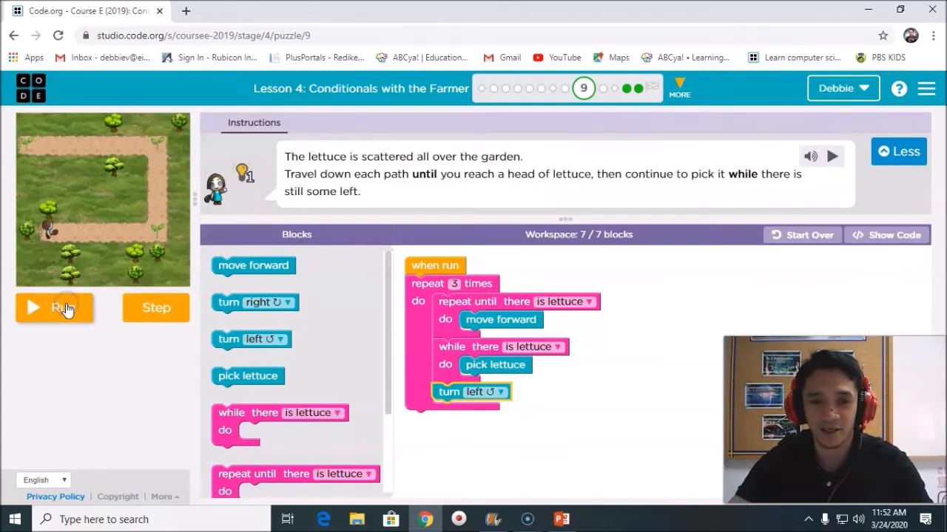
pyautogui.click(62, 310)
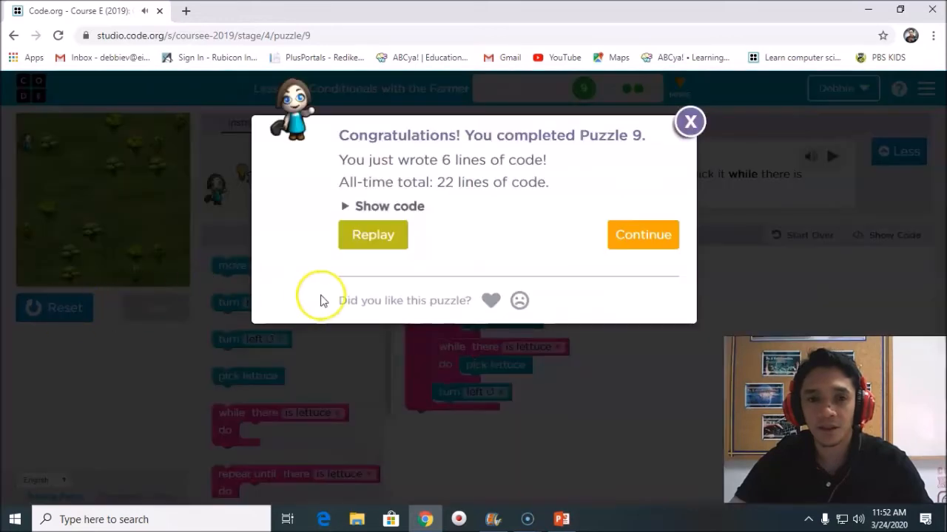
pyautogui.click(365, 233)
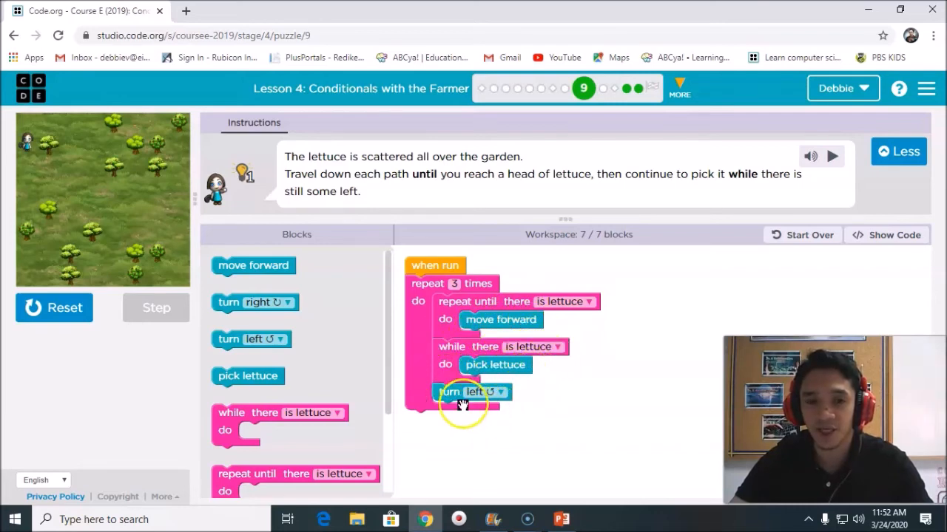
# Move on to puzzle 10 from the progress bar.
pyautogui.click(605, 89)
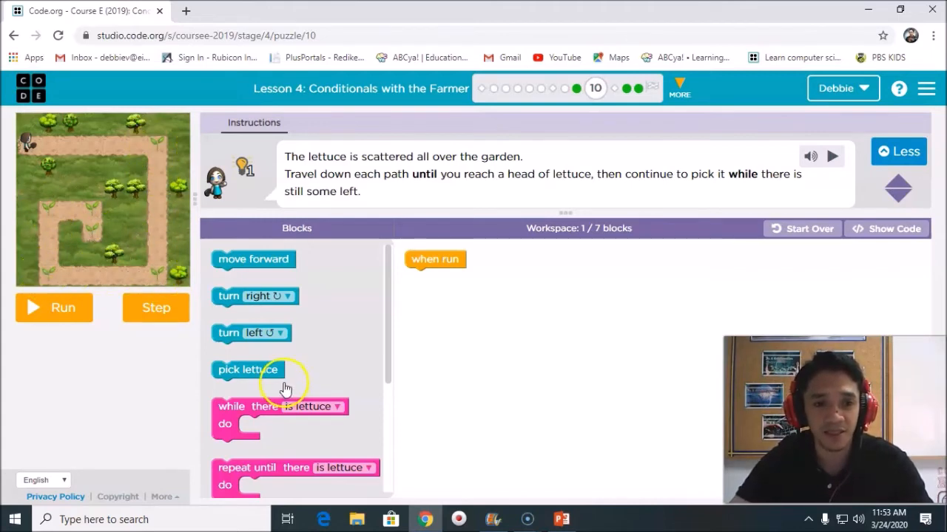
pyautogui.scroll(-2, 285, 390)
pyautogui.scroll(-1, 244, 443)
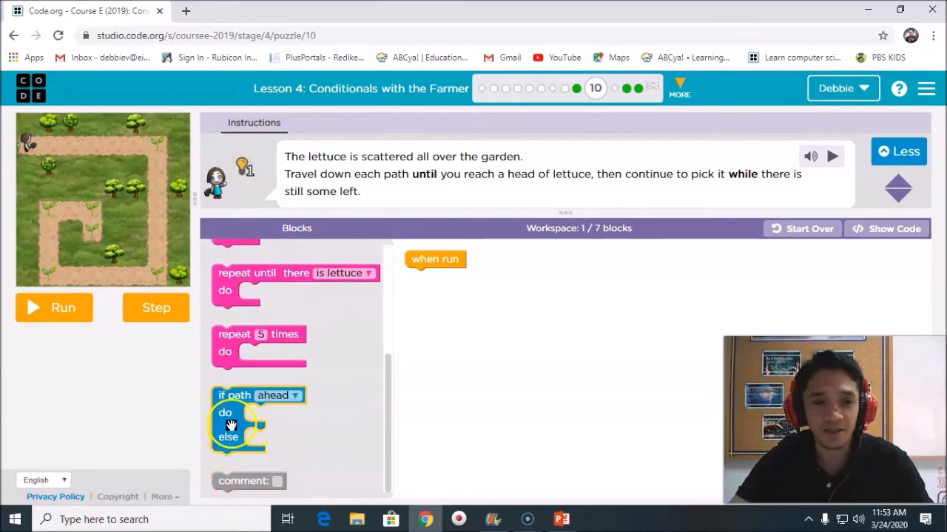
# Build a repeat-6 loop containing a repeat-until-lettuce loop that moves forward.
pyautogui.moveTo(224, 352); pyautogui.dragTo(453, 295)
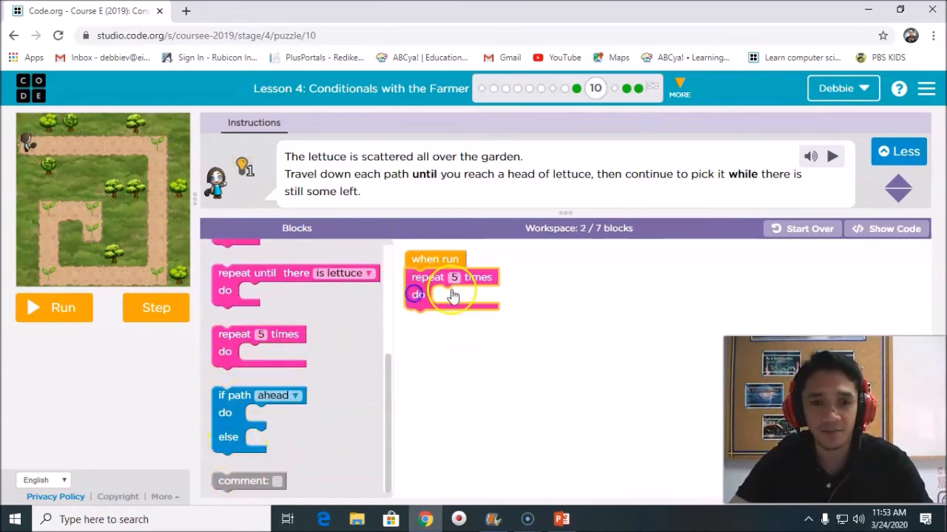
pyautogui.click(454, 277)
pyautogui.write('6')
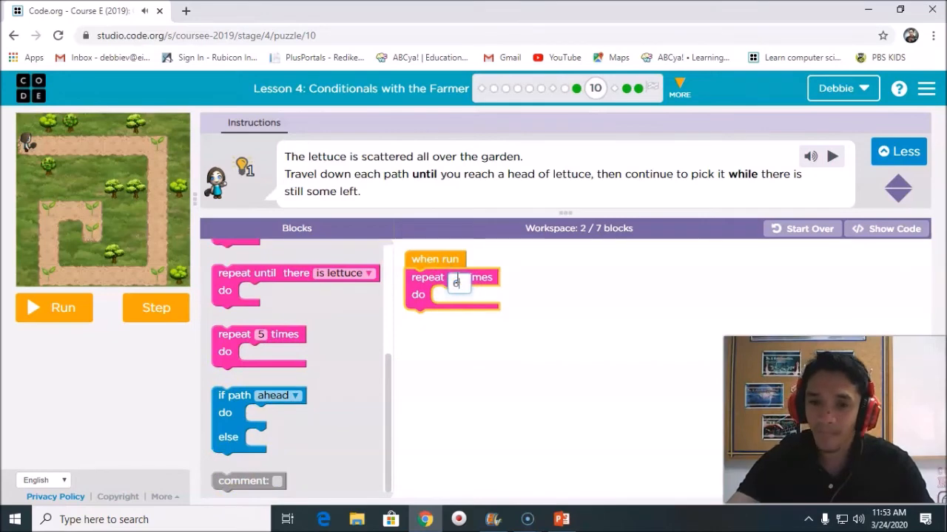
pyautogui.click(489, 387)
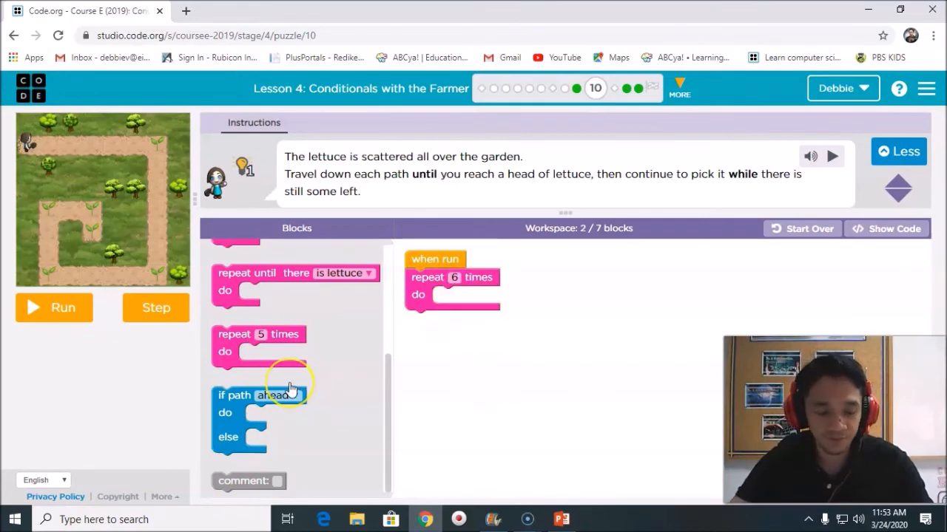
pyautogui.click(268, 298)
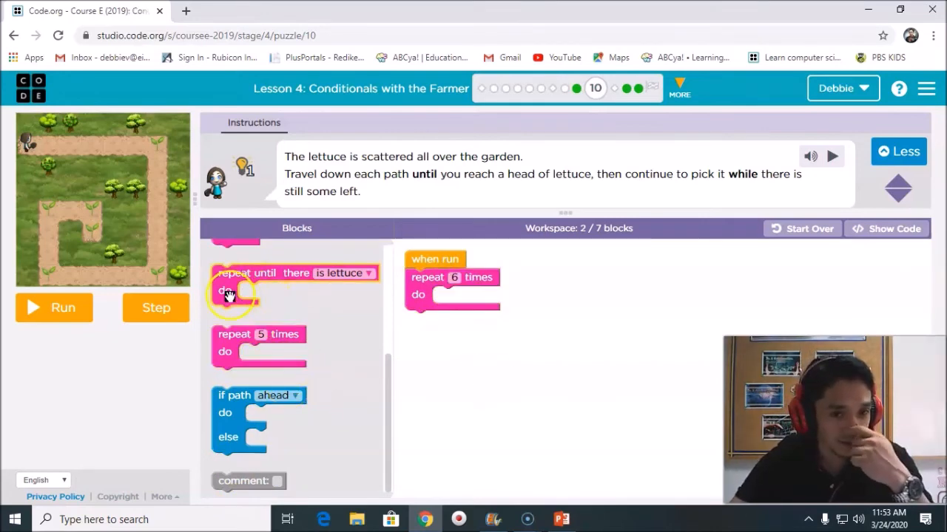
pyautogui.moveTo(226, 291); pyautogui.dragTo(446, 314)
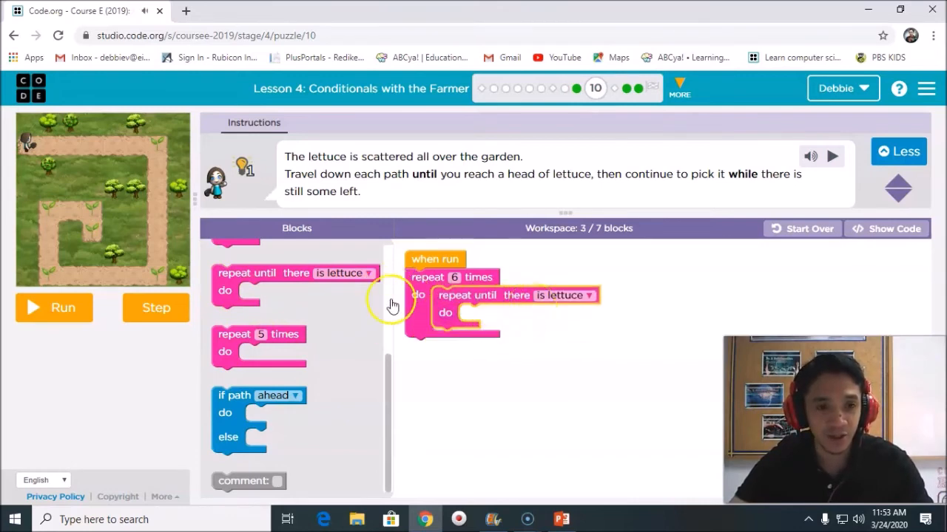
pyautogui.scroll(3, 321, 345)
pyautogui.scroll(2, 318, 349)
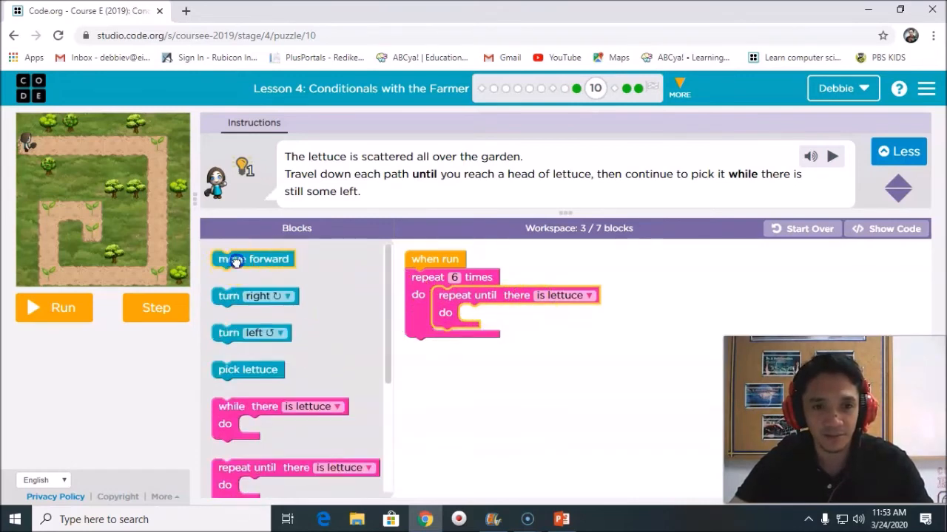
pyautogui.moveTo(225, 258); pyautogui.dragTo(481, 315)
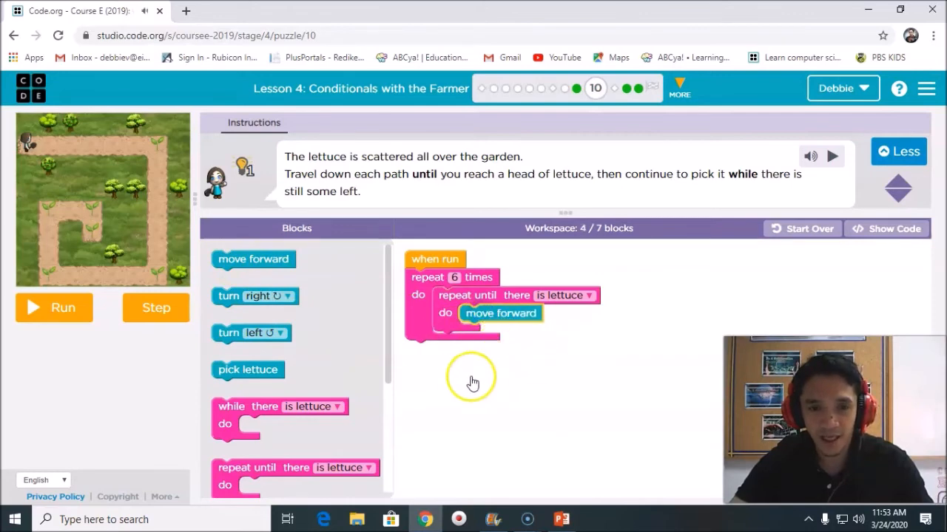
# Add a while-lettuce loop that picks lettuce, followed by a right turn.
pyautogui.moveTo(225, 415)
pyautogui.mouseDown()
pyautogui.moveTo(355, 425)
pyautogui.moveTo(448, 358)
pyautogui.mouseUp()
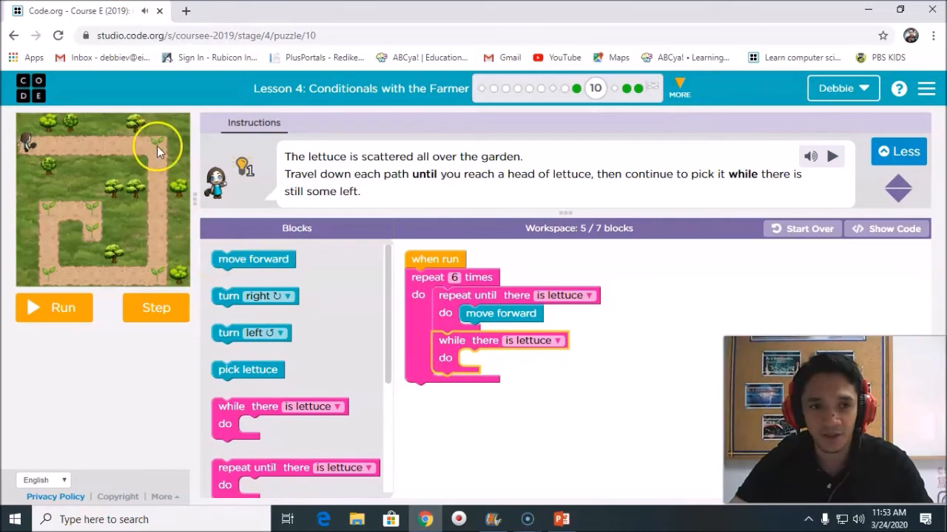
pyautogui.moveTo(224, 366); pyautogui.dragTo(481, 360)
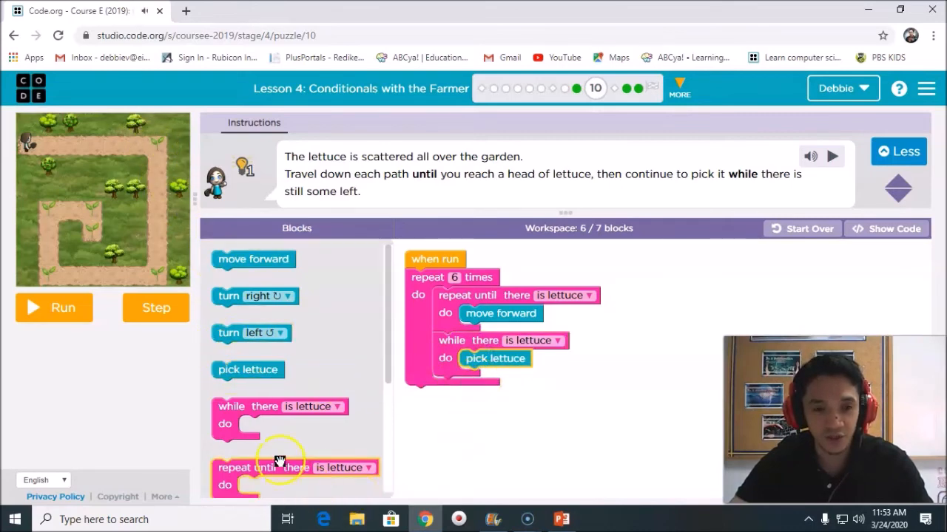
pyautogui.moveTo(229, 296)
pyautogui.mouseDown()
pyautogui.moveTo(465, 405)
pyautogui.moveTo(458, 390)
pyautogui.mouseUp()
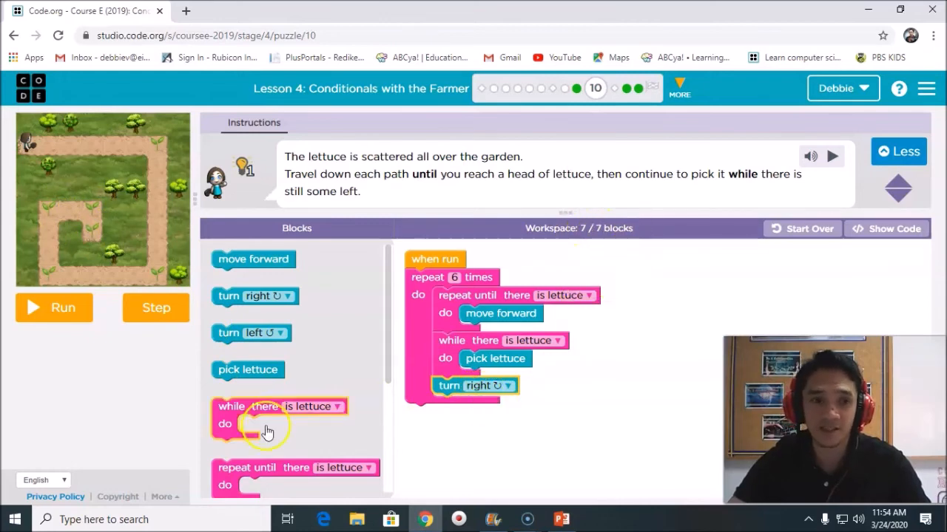
# Run the puzzle 10 program and close the congratulations message.
pyautogui.click(66, 310)
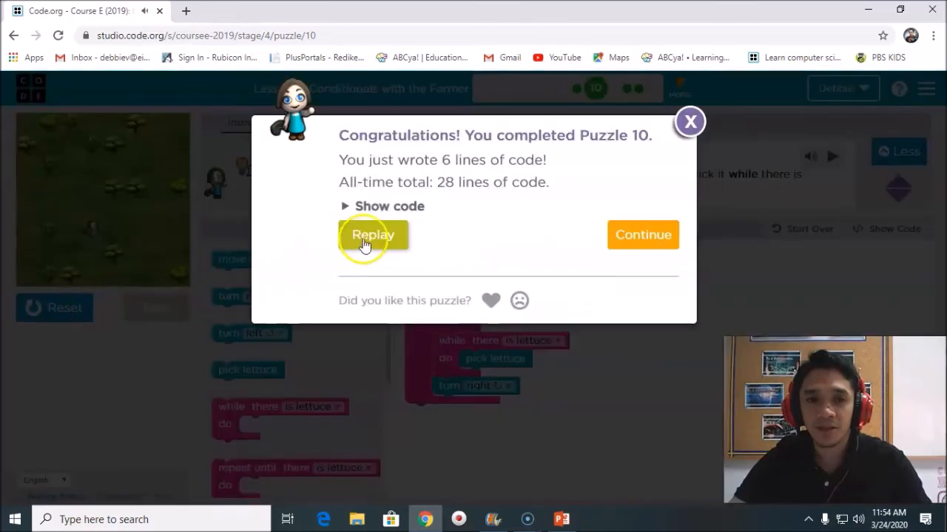
pyautogui.click(363, 244)
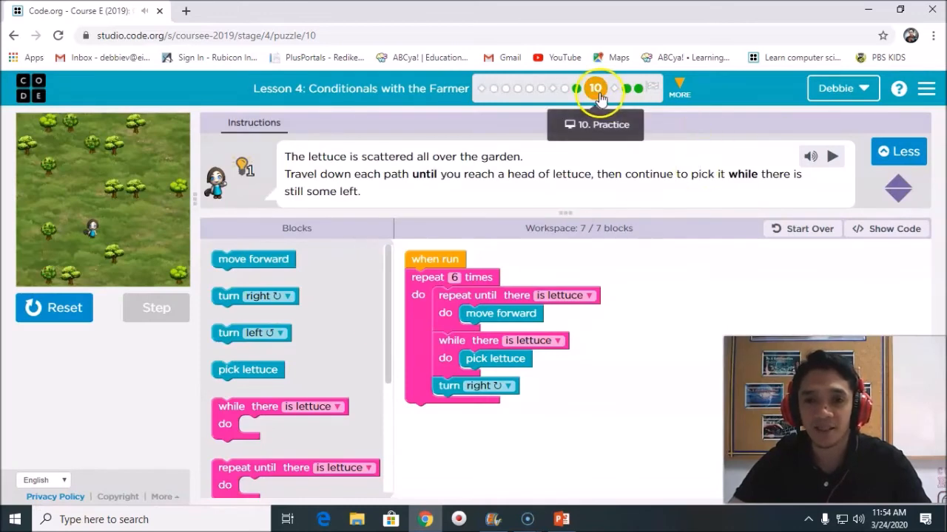